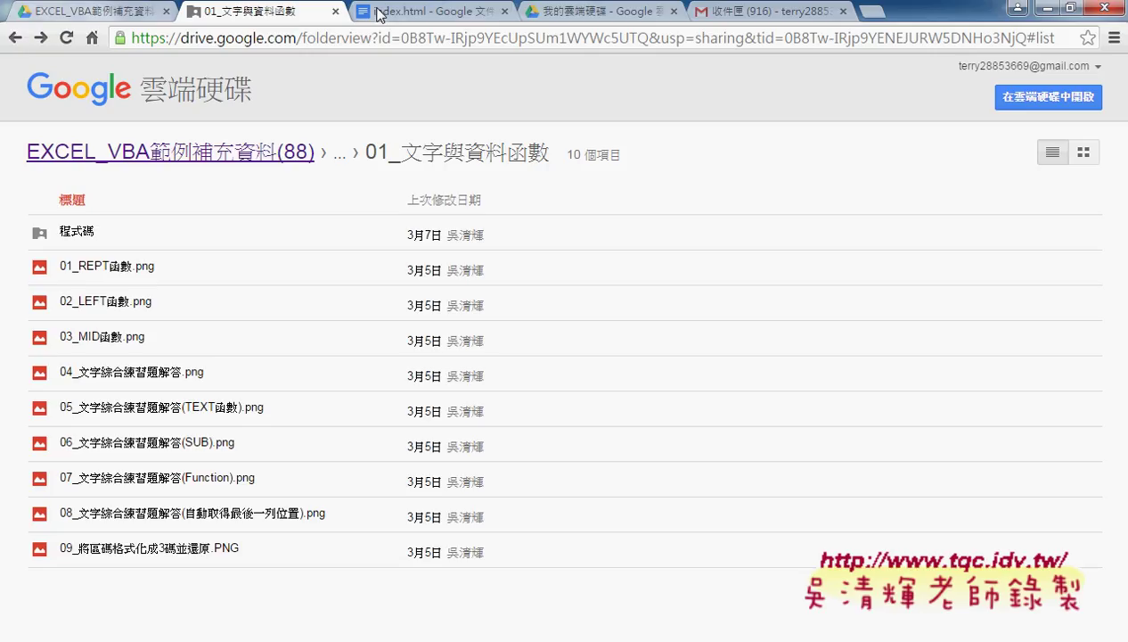
Review the 綜合練習 phone formulas in the index.html document, then minimize Chrome to reveal Excel
{"action": "left_click", "coordinate": [374, 12]}
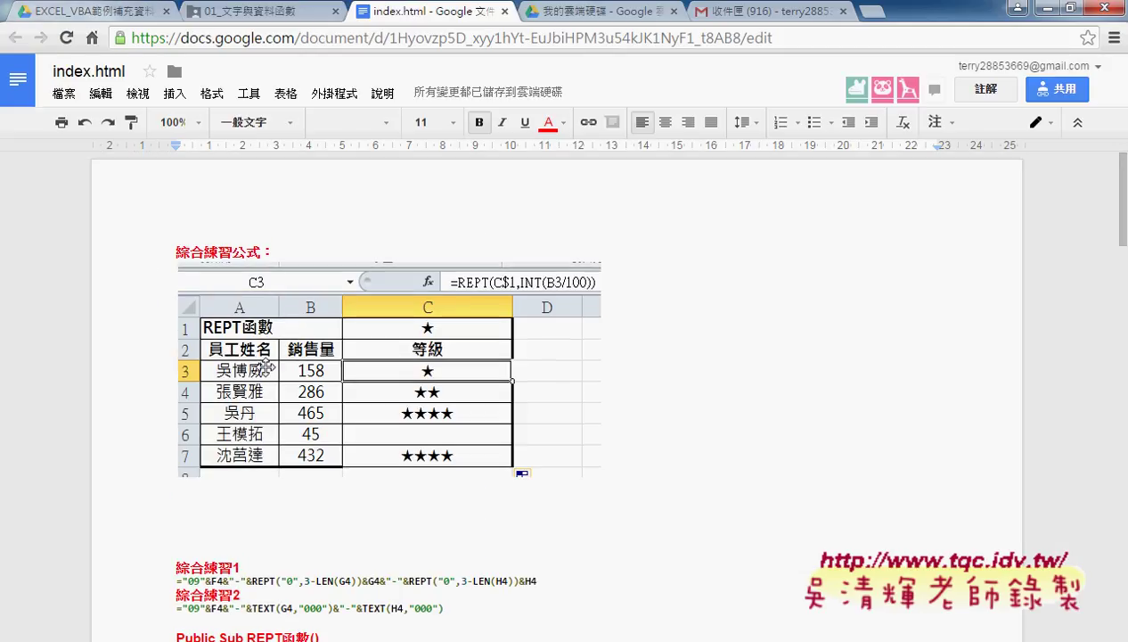
{"action": "left_click", "coordinate": [426, 328]}
{"action": "scroll", "coordinate": [686, 356], "scroll_direction": "down", "scroll_amount": 2}
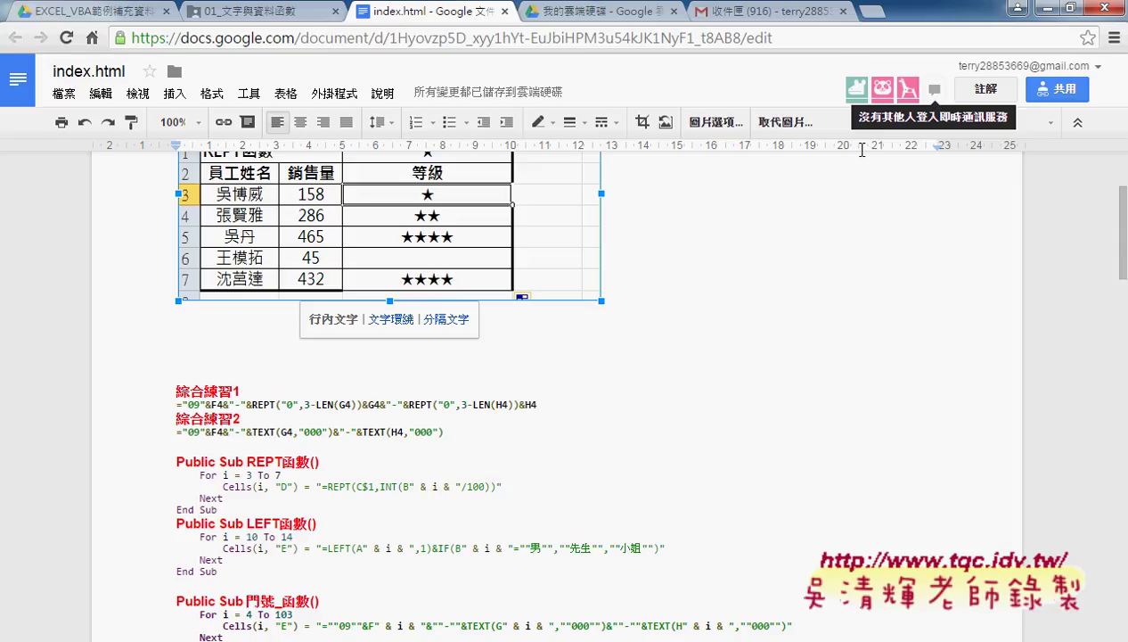
{"action": "left_click", "coordinate": [1045, 7]}
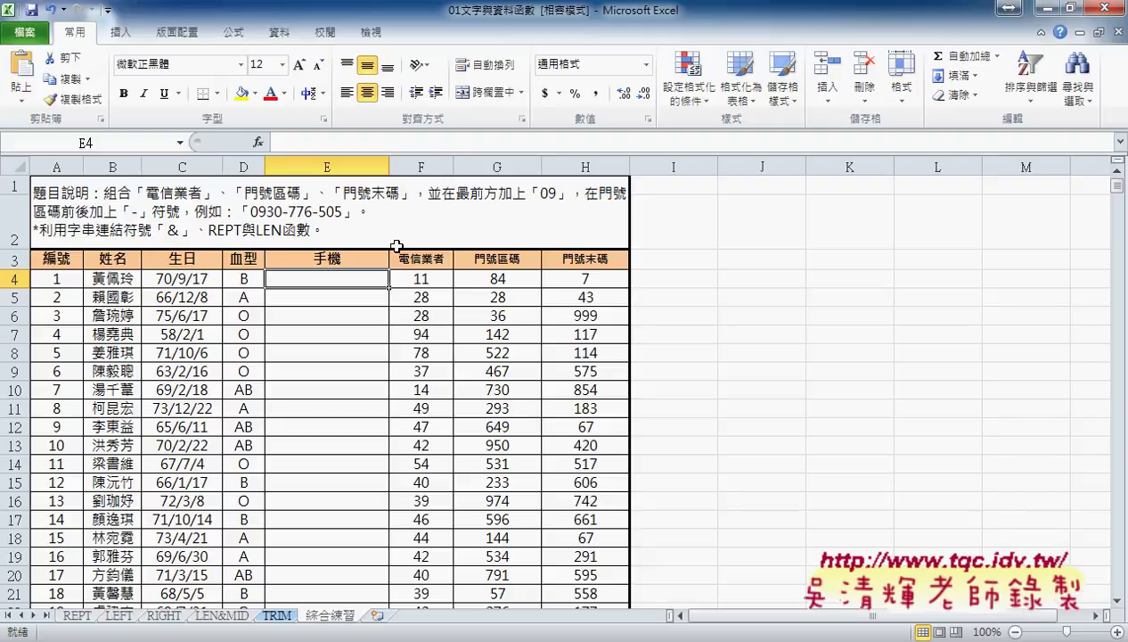
Glance at the REPT and LEN&MID sheets, then return to TRIM and begin editing cell E4
{"action": "left_click", "coordinate": [75, 616]}
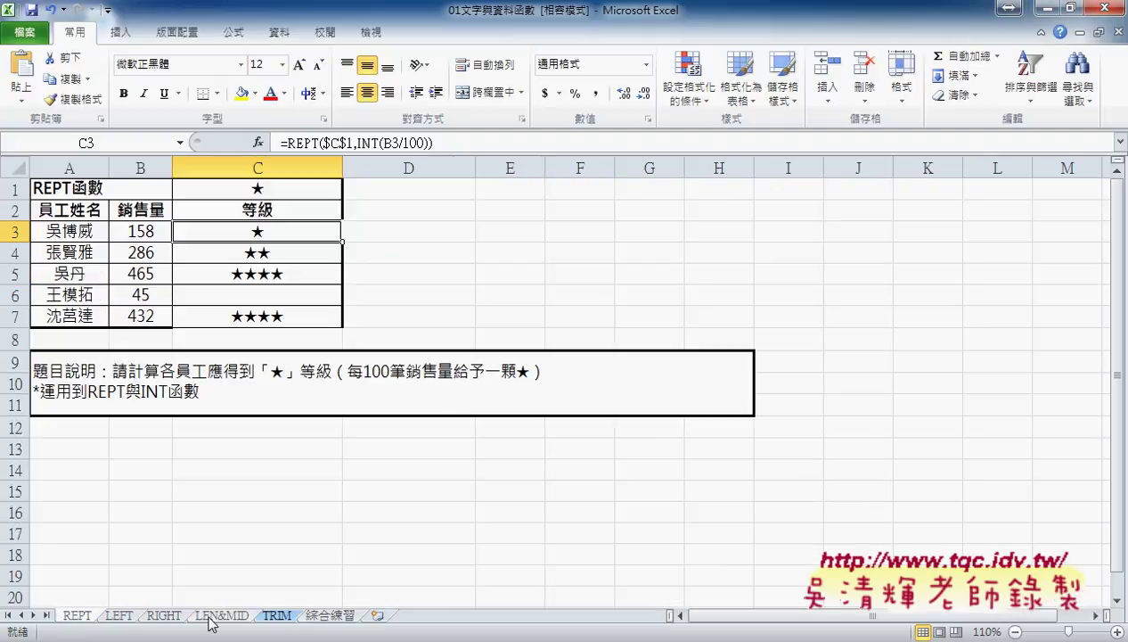
{"action": "left_click", "coordinate": [221, 616]}
{"action": "left_click", "coordinate": [77, 616]}
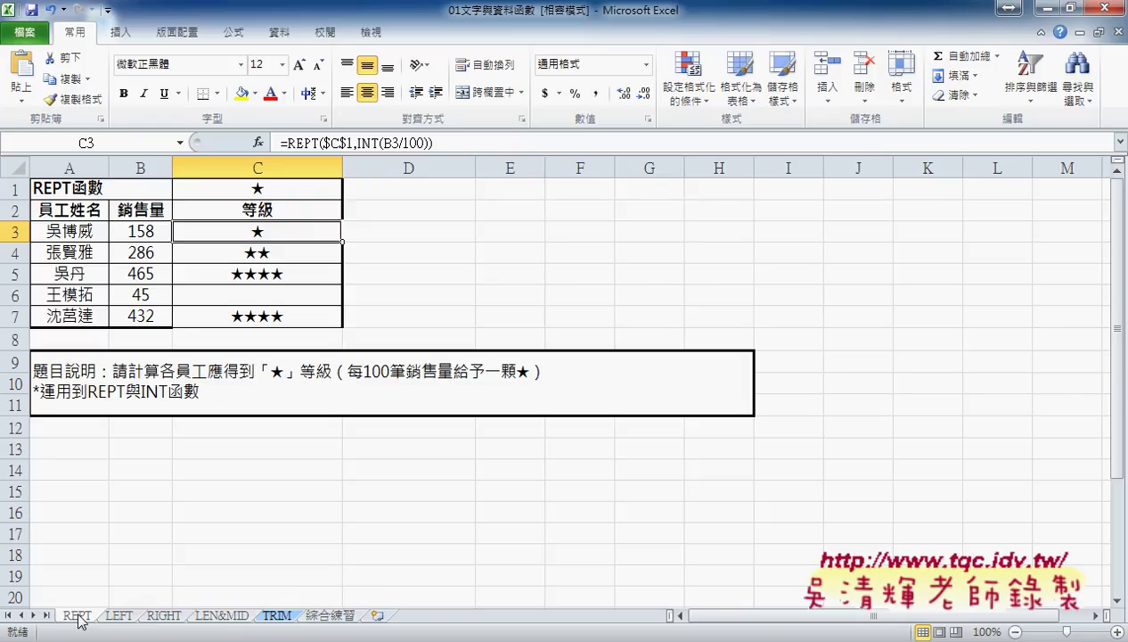
{"action": "left_click", "coordinate": [277, 616]}
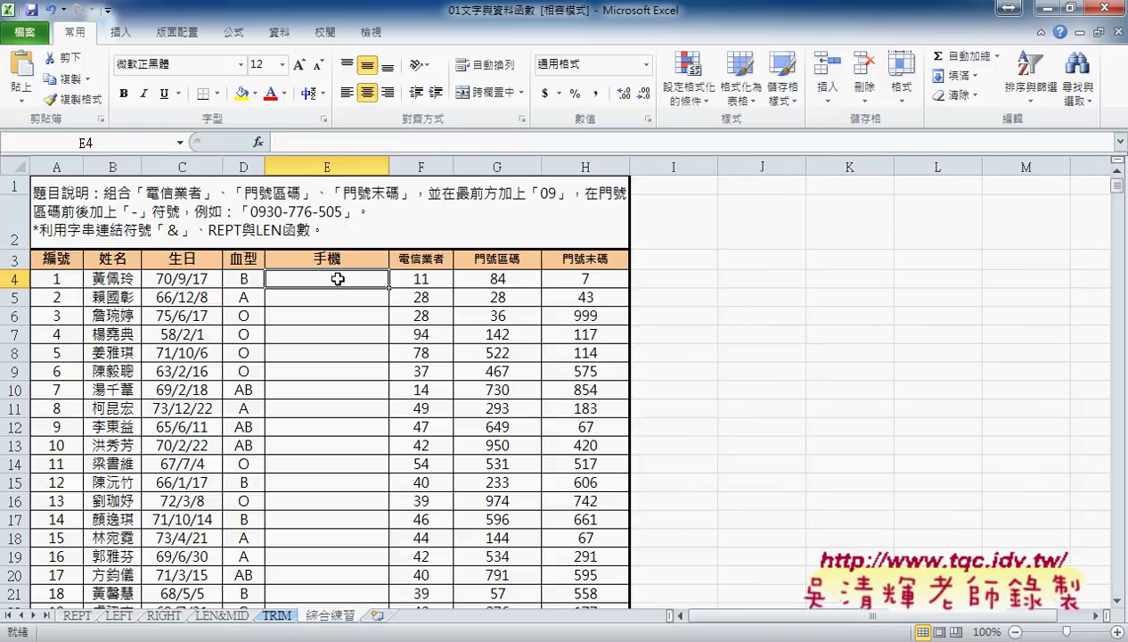
{"action": "left_click", "coordinate": [307, 144]}
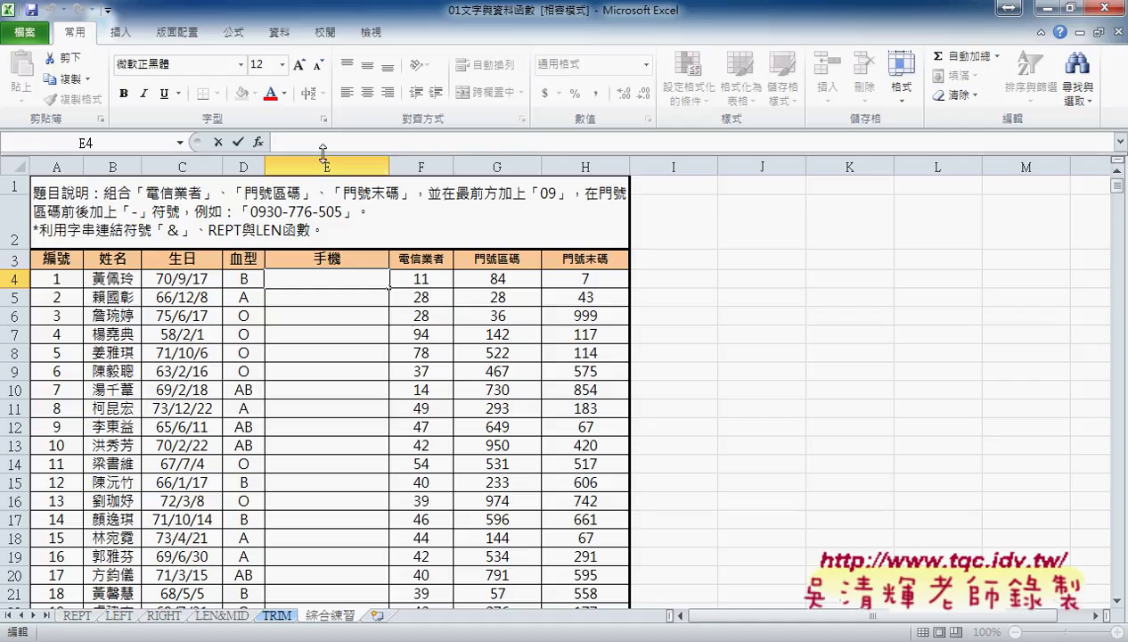
Enter the start of E4's formula: ="09"&F4&"-" with F4 as the carrier code
{"action": "type", "text": "ㄦ"}
{"action": "key", "text": "BackSpace"}
{"action": "type", "text": "="}
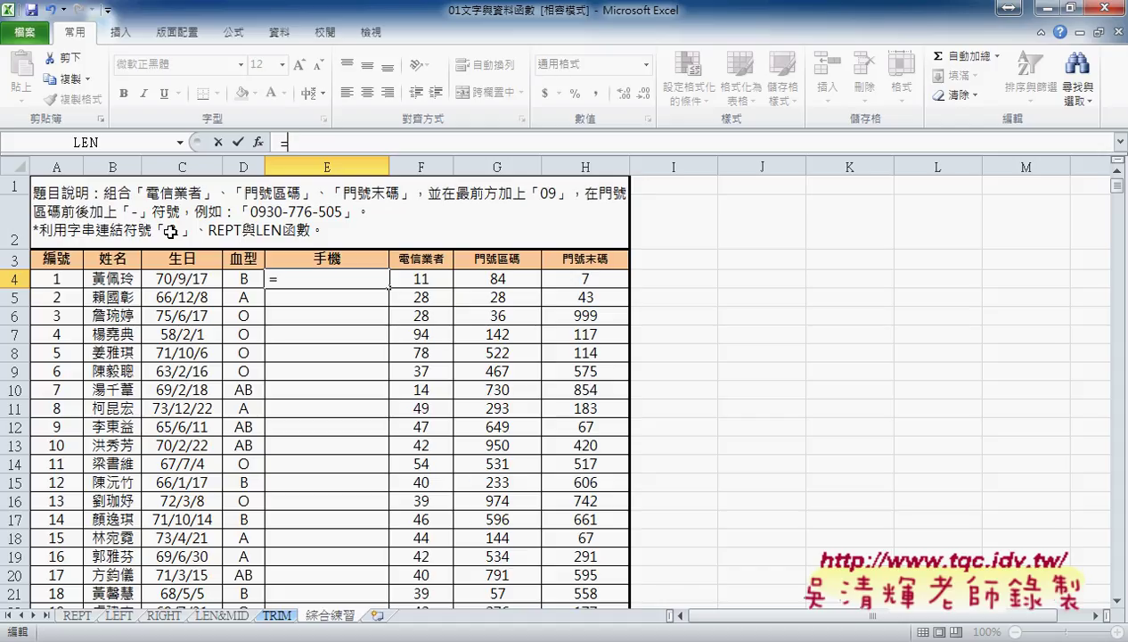
{"action": "type", "text": "\""}
{"action": "type", "text": "09"}
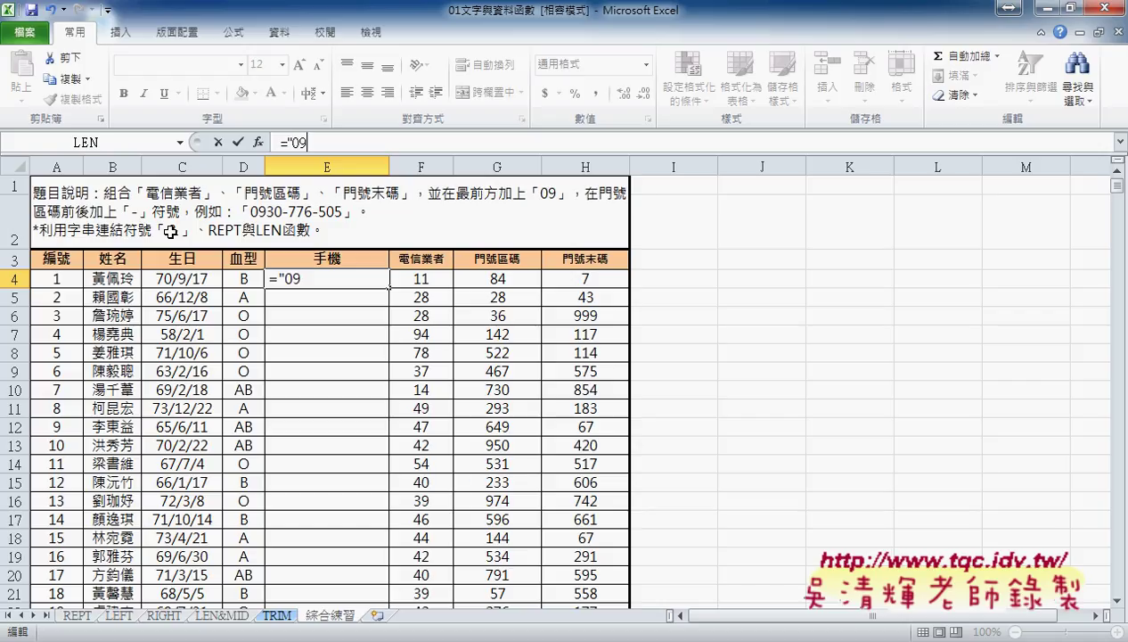
{"action": "type", "text": "\""}
{"action": "type", "text": "&"}
{"action": "left_click", "coordinate": [424, 280]}
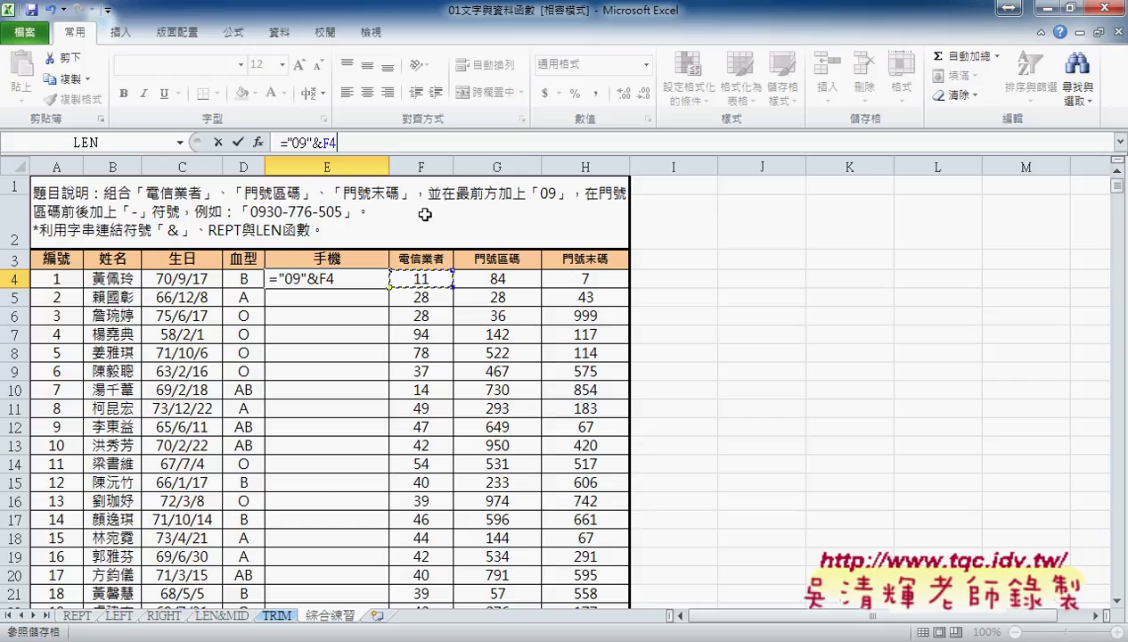
{"action": "type", "text": "&"}
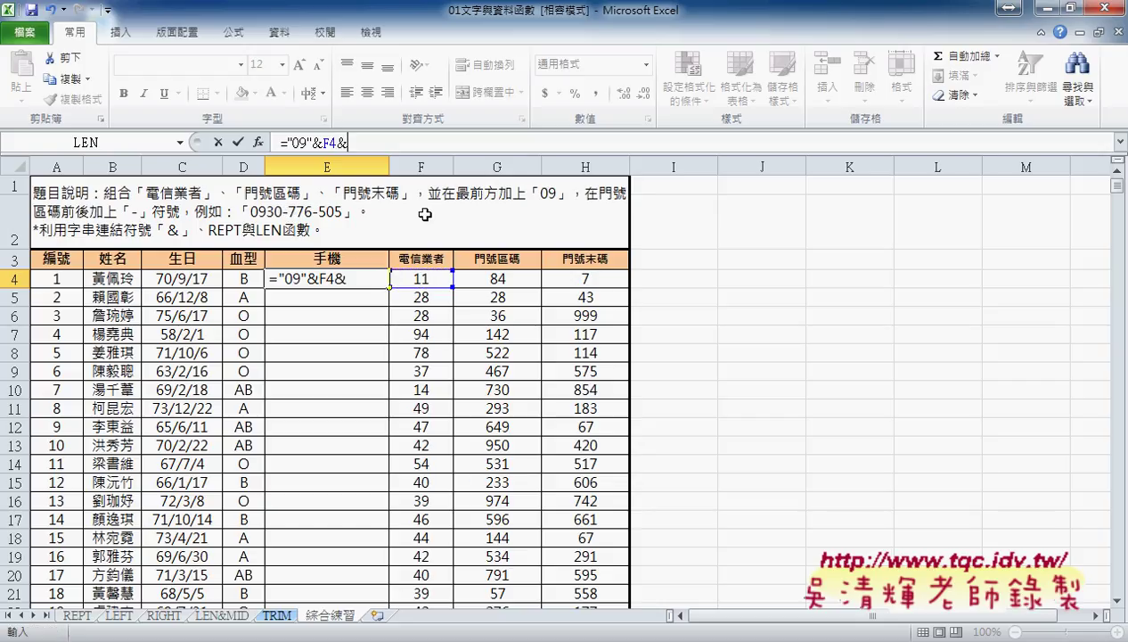
{"action": "type", "text": "\""}
{"action": "type", "text": "-"}
{"action": "type", "text": "\""}
Append G4's area code so E4 holds ="09"&F4&"-"&G4, showing 0911-84
{"action": "left_click", "coordinate": [513, 279]}
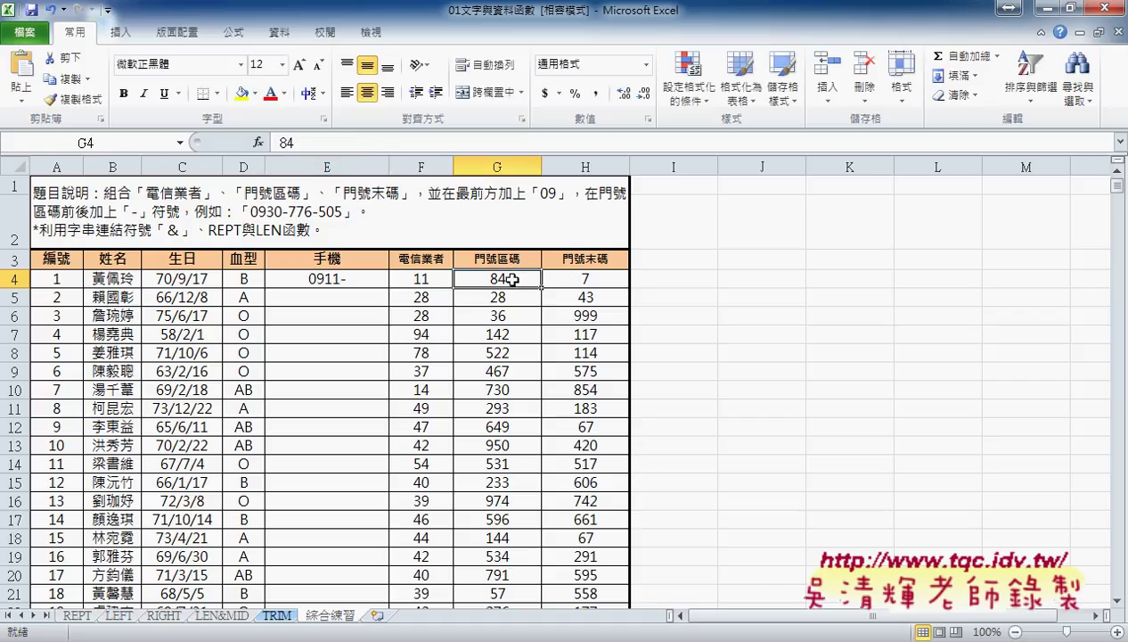
{"action": "left_click", "coordinate": [340, 277]}
{"action": "left_click", "coordinate": [449, 143]}
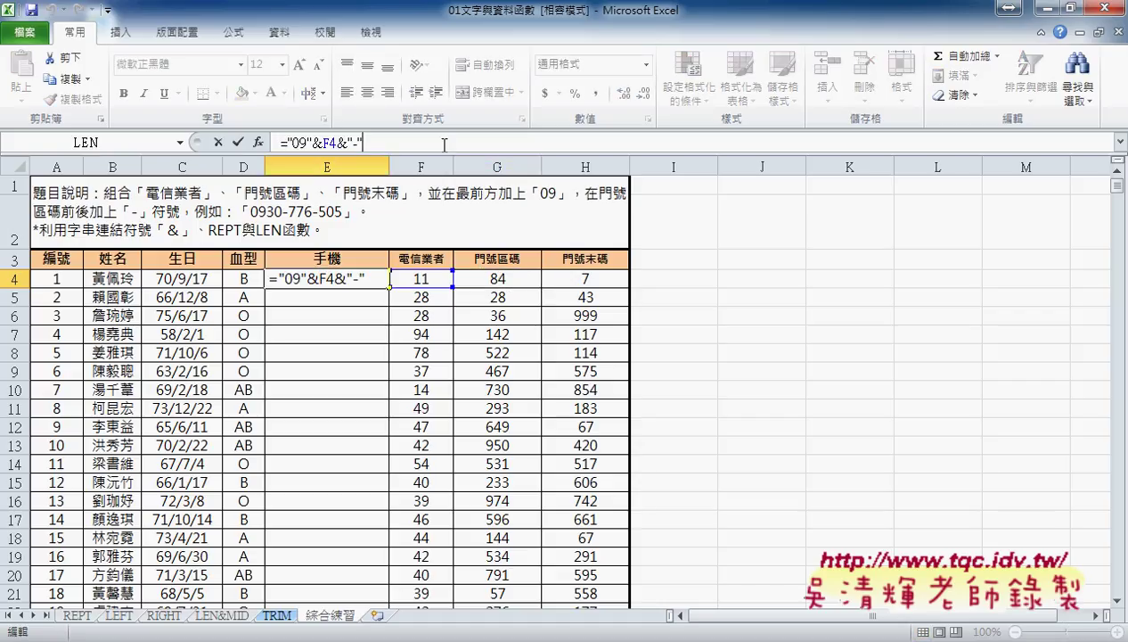
{"action": "type", "text": "&"}
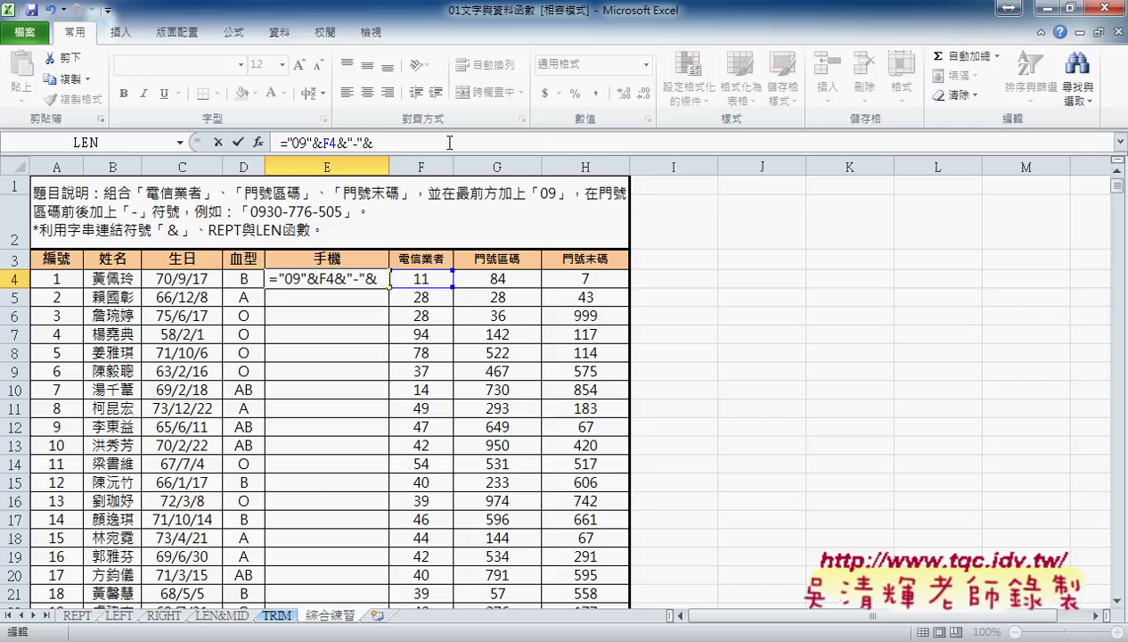
{"action": "left_click", "coordinate": [510, 277]}
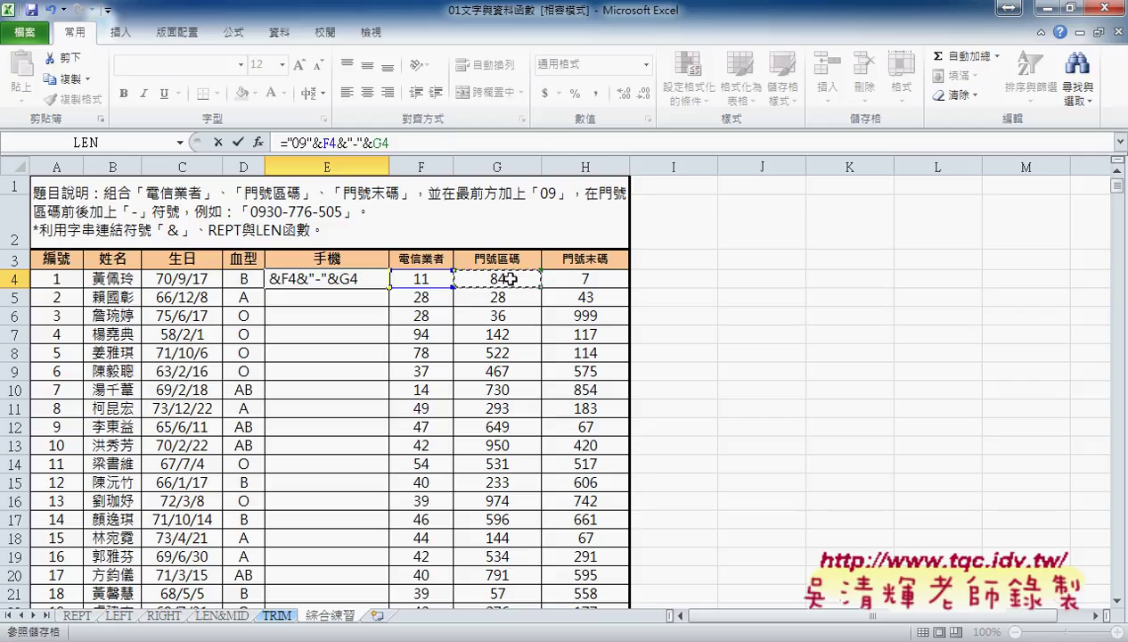
{"action": "left_click", "coordinate": [238, 142]}
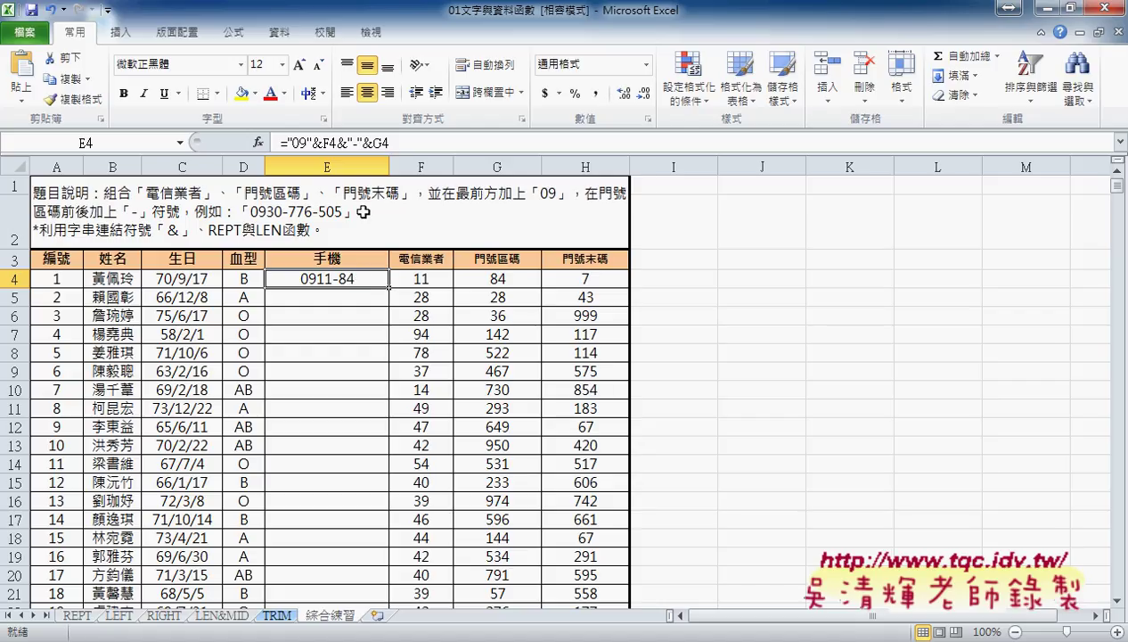
{"action": "left_click", "coordinate": [374, 143]}
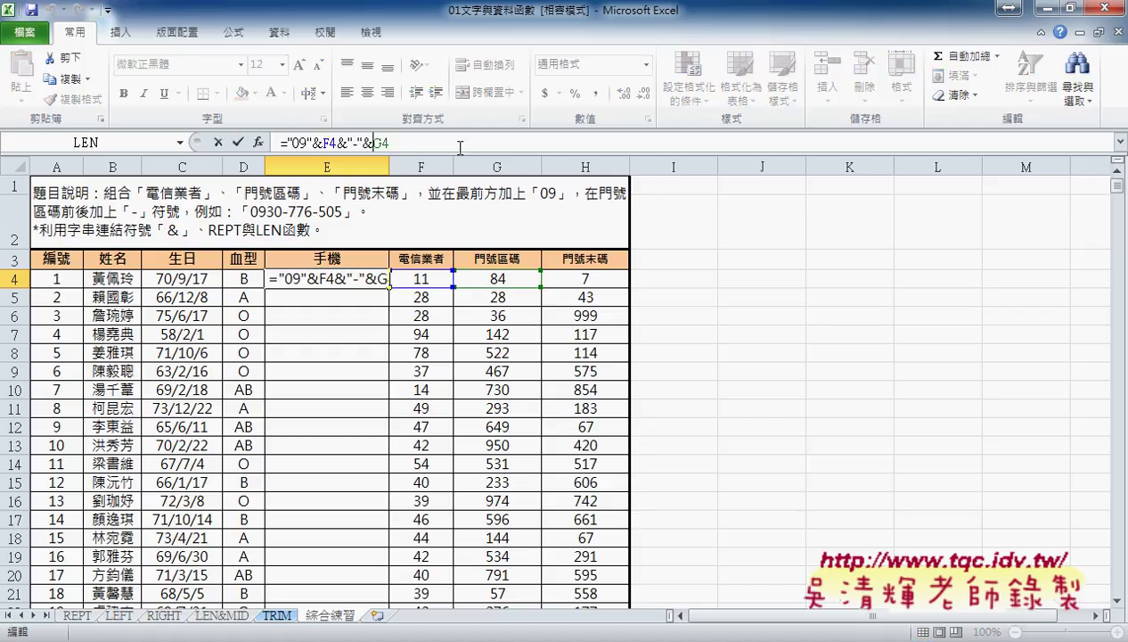
Insert "0"& before G4 so E4 shows 0911-084, and fill it down to E7
{"action": "type", "text": "\"0"}
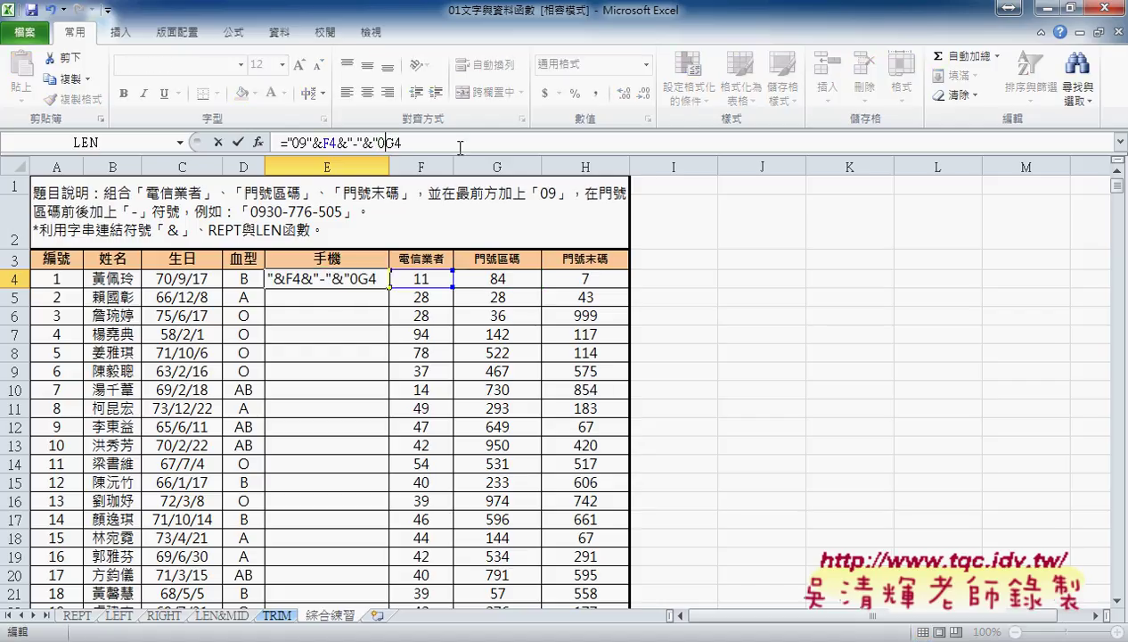
{"action": "type", "text": "\"&"}
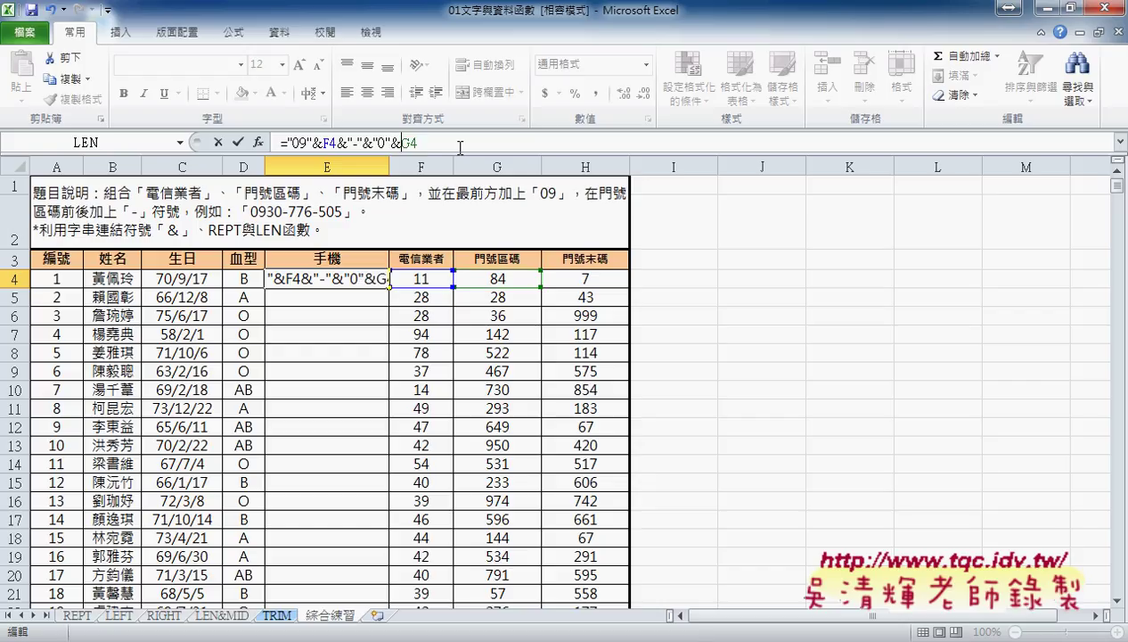
{"action": "left_click", "coordinate": [235, 145]}
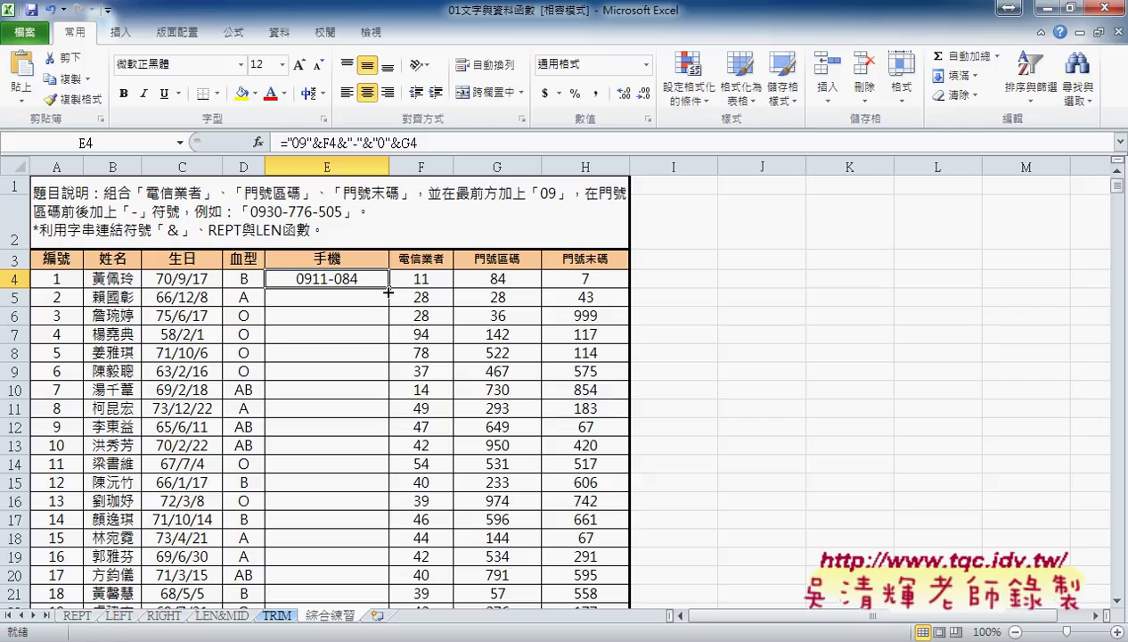
{"action": "left_click_drag", "start_coordinate": [389, 288], "coordinate": [389, 344]}
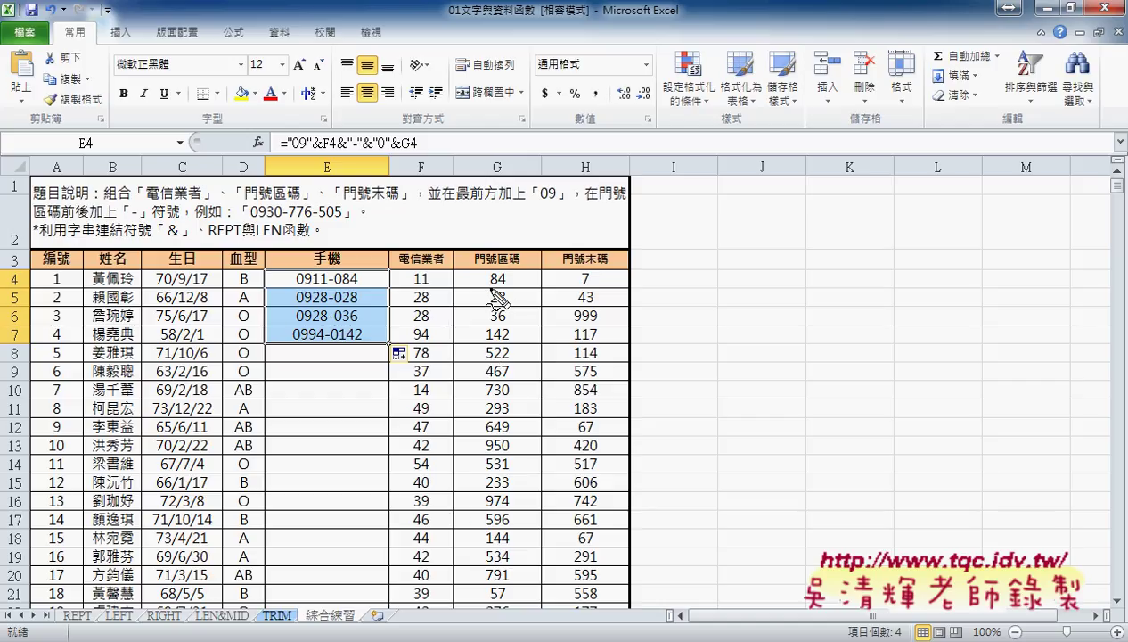
{"action": "left_click_drag", "start_coordinate": [489, 286], "coordinate": [508, 287]}
{"action": "left_click_drag", "start_coordinate": [679, 273], "coordinate": [704, 285]}
{"action": "left_click_drag", "start_coordinate": [768, 271], "coordinate": [770, 296]}
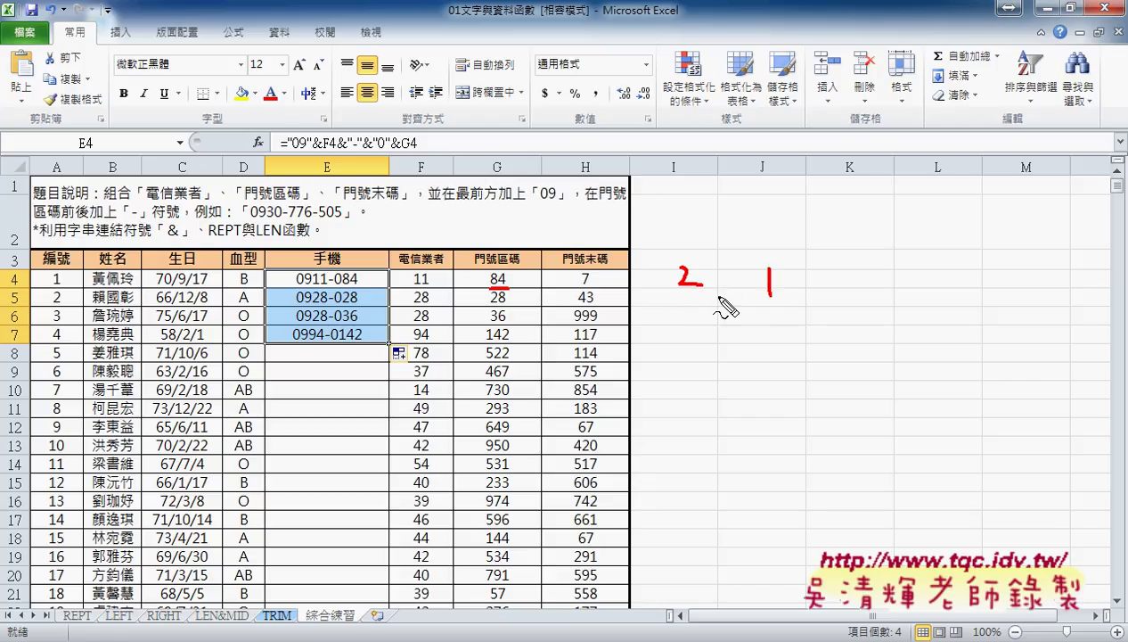
{"action": "left_click_drag", "start_coordinate": [578, 290], "coordinate": [594, 289]}
{"action": "left_click_drag", "start_coordinate": [683, 303], "coordinate": [687, 327]}
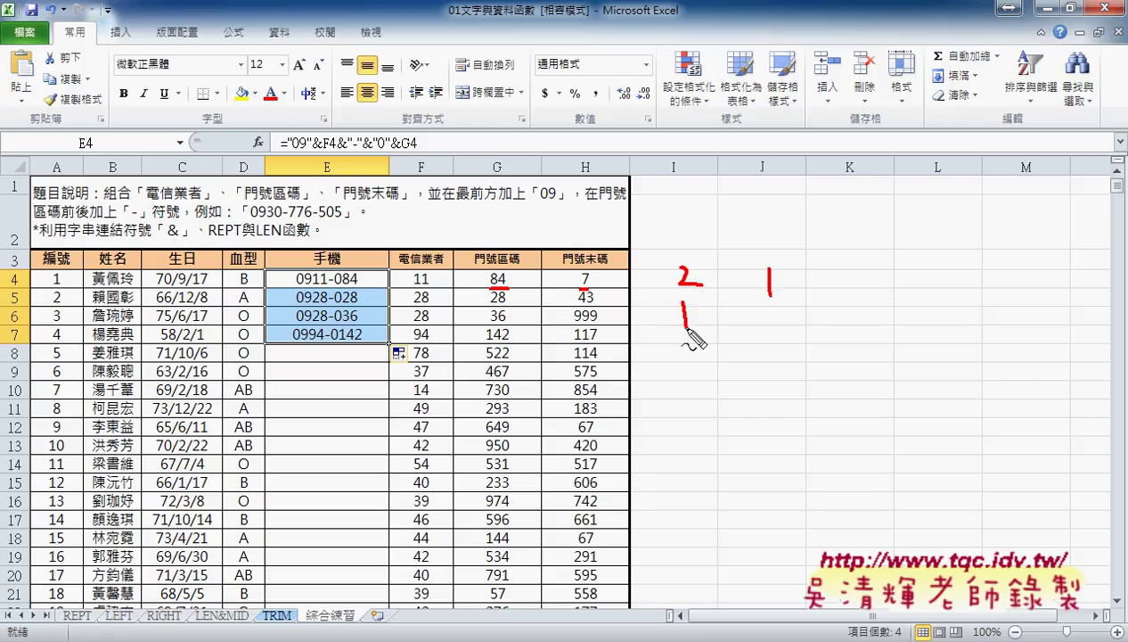
{"action": "left_click_drag", "start_coordinate": [763, 311], "coordinate": [782, 322]}
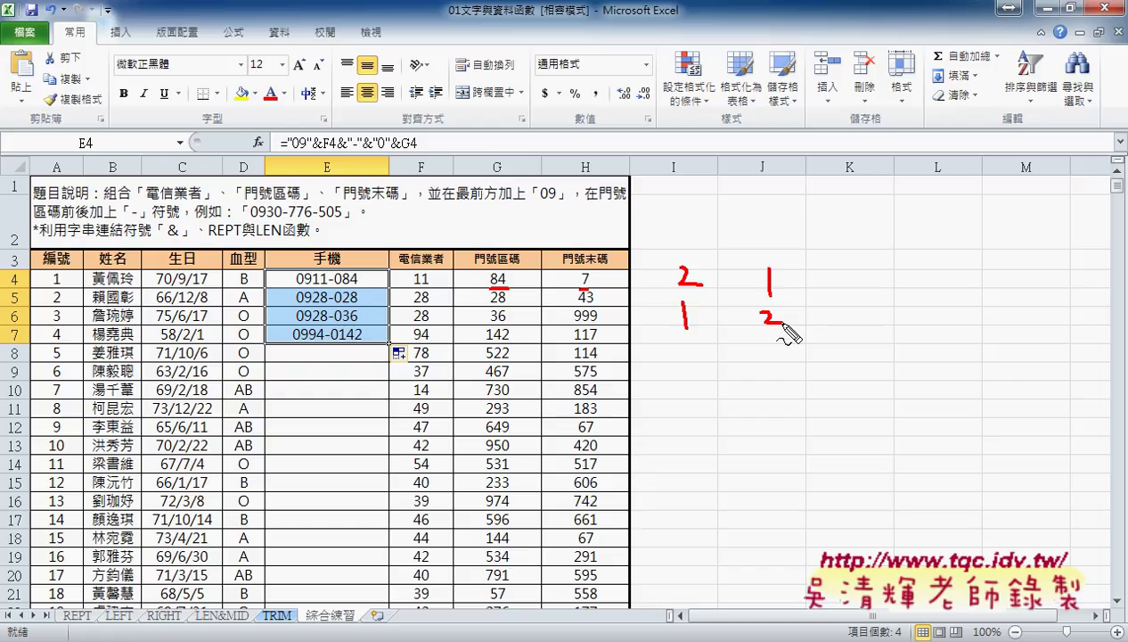